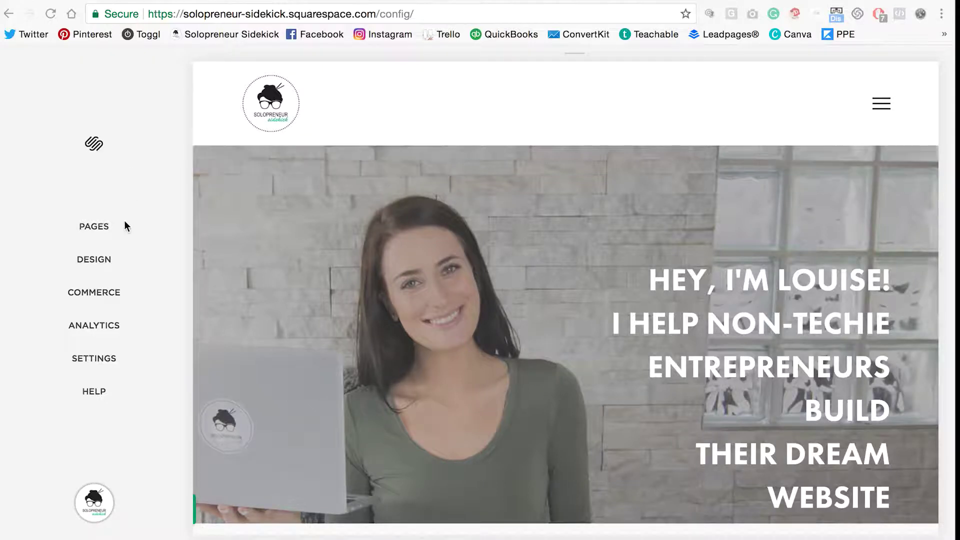
# Open the About page's settings and select its URL slug, about.
pyautogui.click(102, 227)
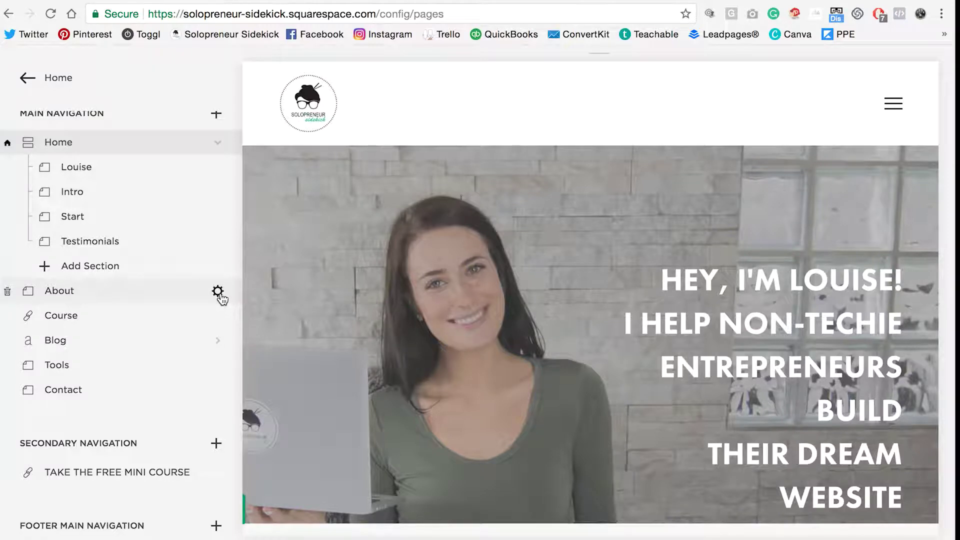
pyautogui.click(218, 293)
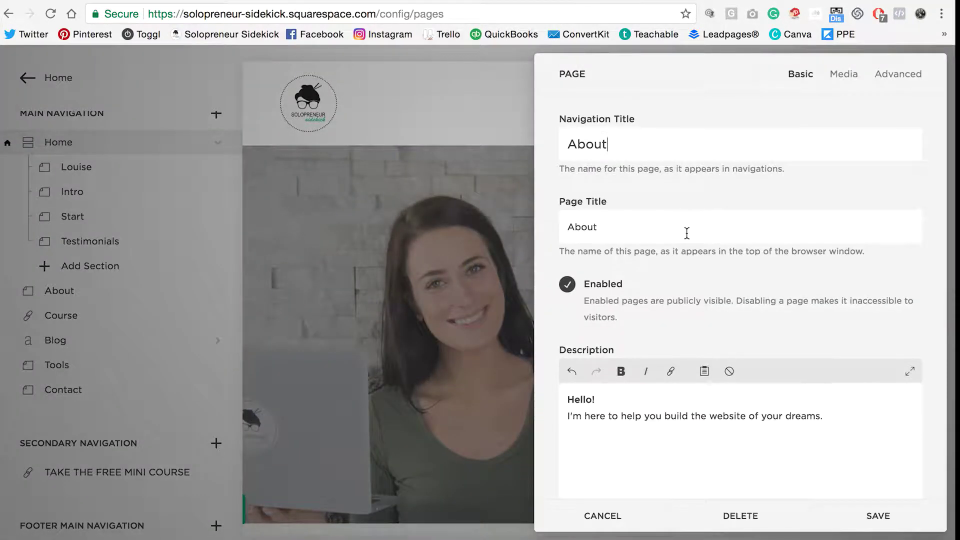
pyautogui.scroll(-5, 686, 232)
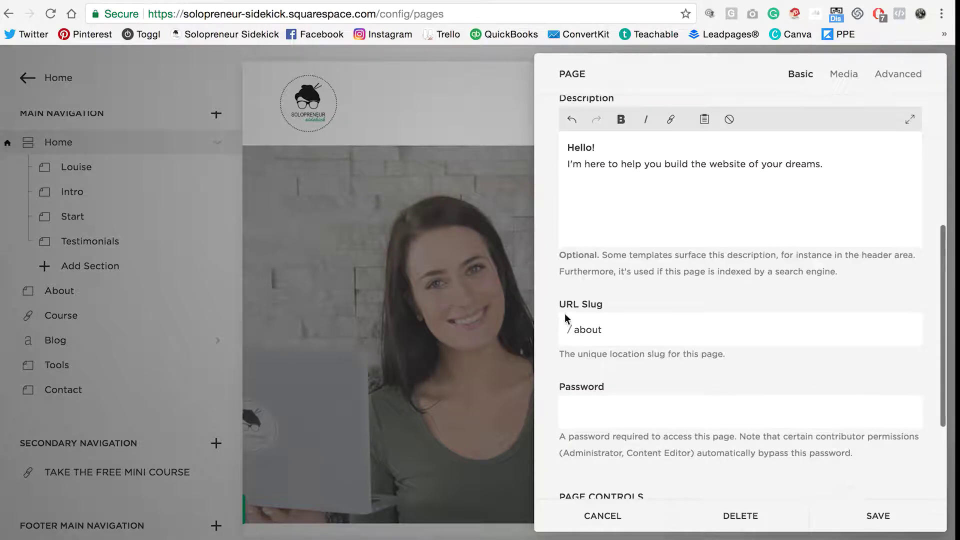
pyautogui.moveTo(619, 328); pyautogui.dragTo(565, 333)
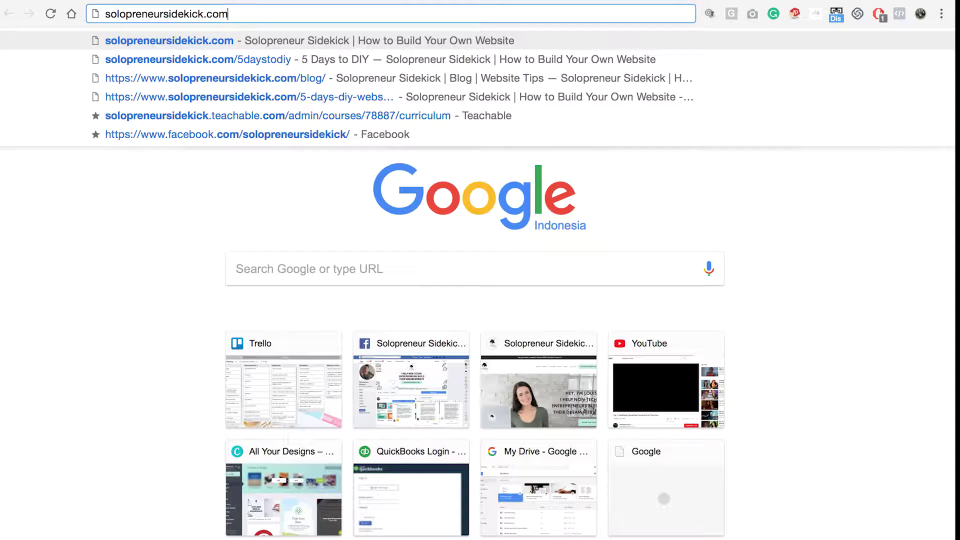
# Load solopreneursidekick.com/about in Chrome, then return to the Squarespace About settings.
pyautogui.write('/')
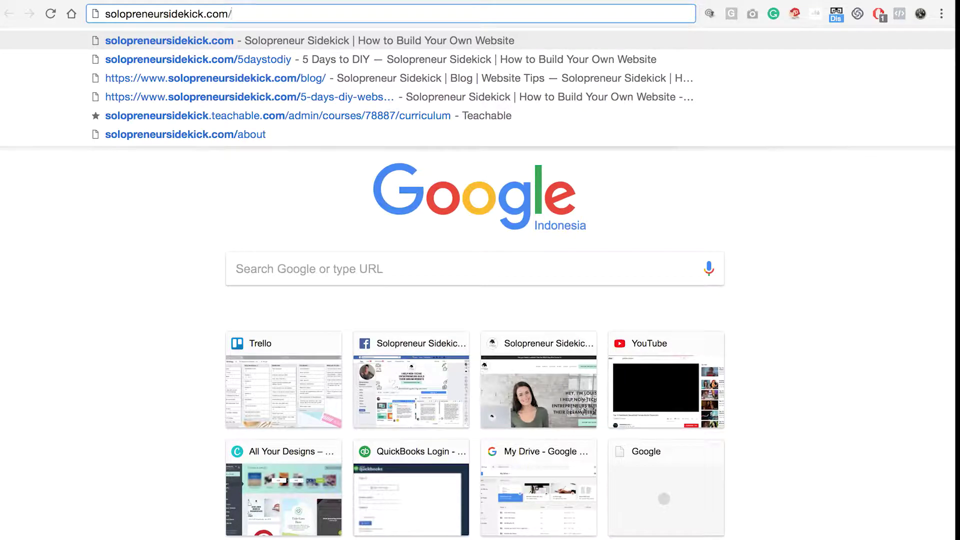
pyautogui.write('about')
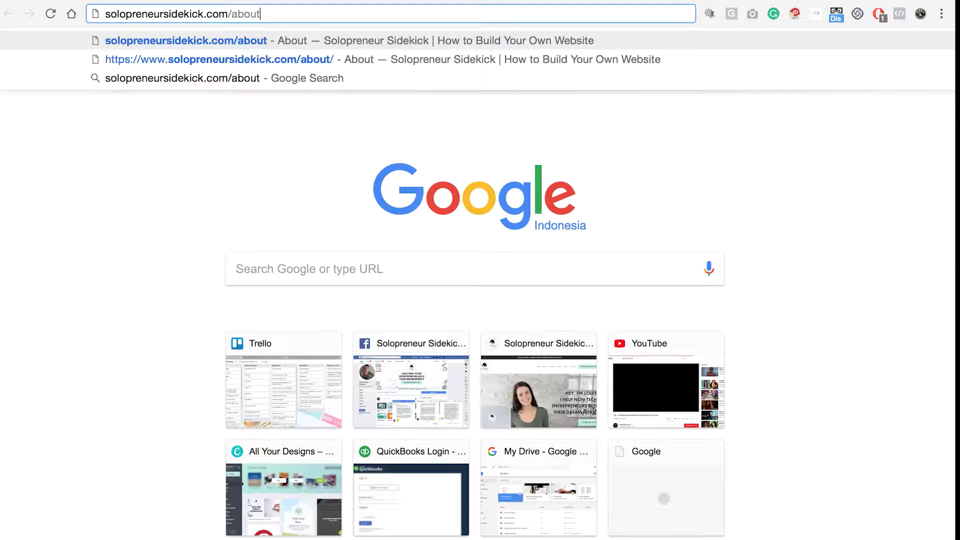
pyautogui.press('Return')
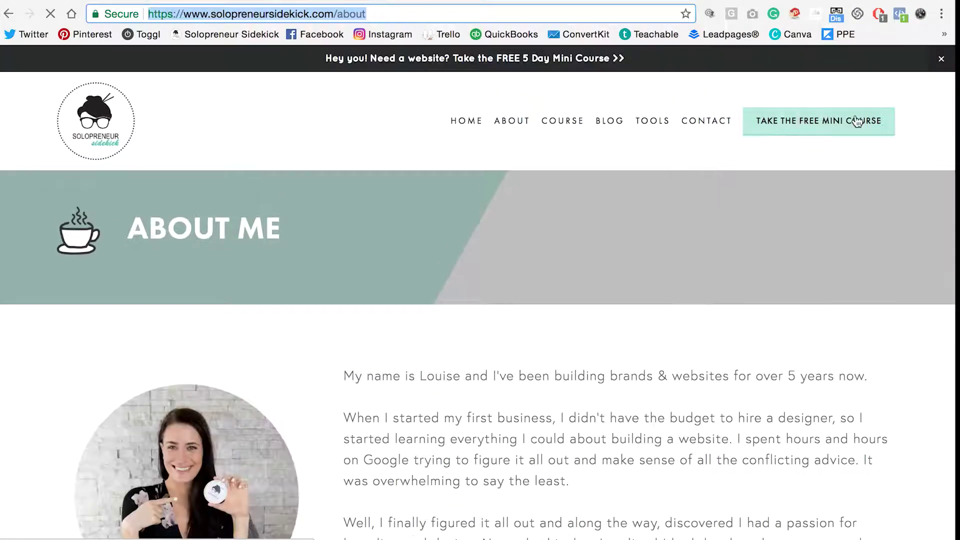
pyautogui.click(899, 338)
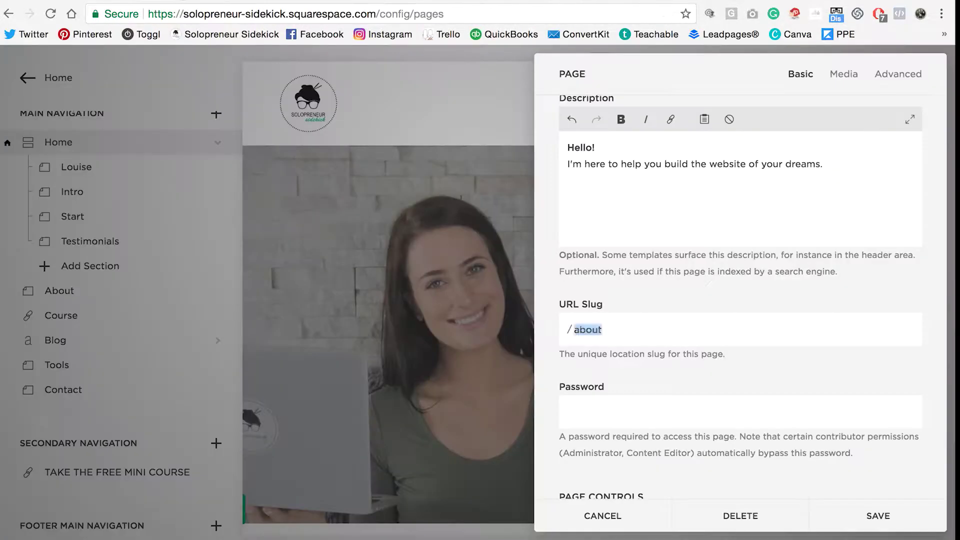
# Cancel the About settings and toggle the full-width homepage preview on and off.
pyautogui.click(631, 516)
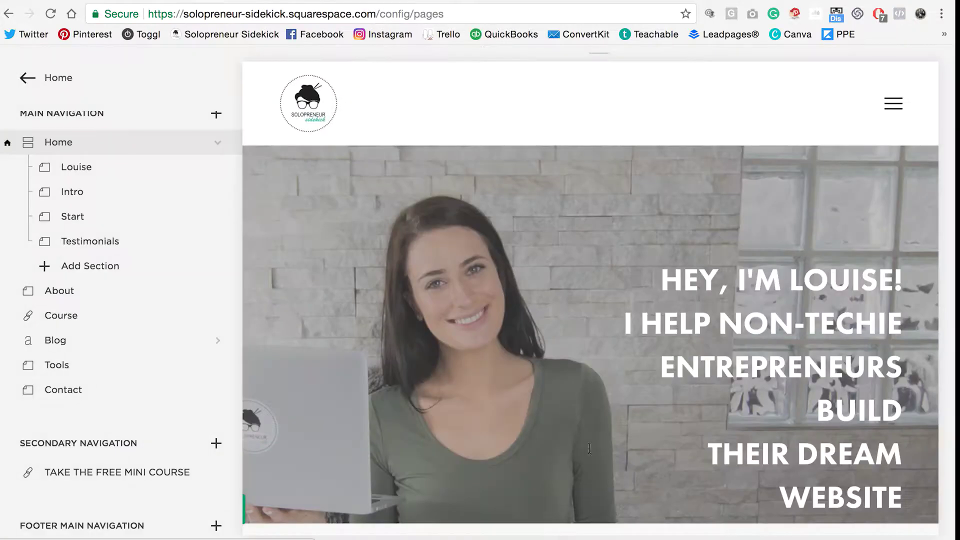
pyautogui.scroll(1, 150, 200)
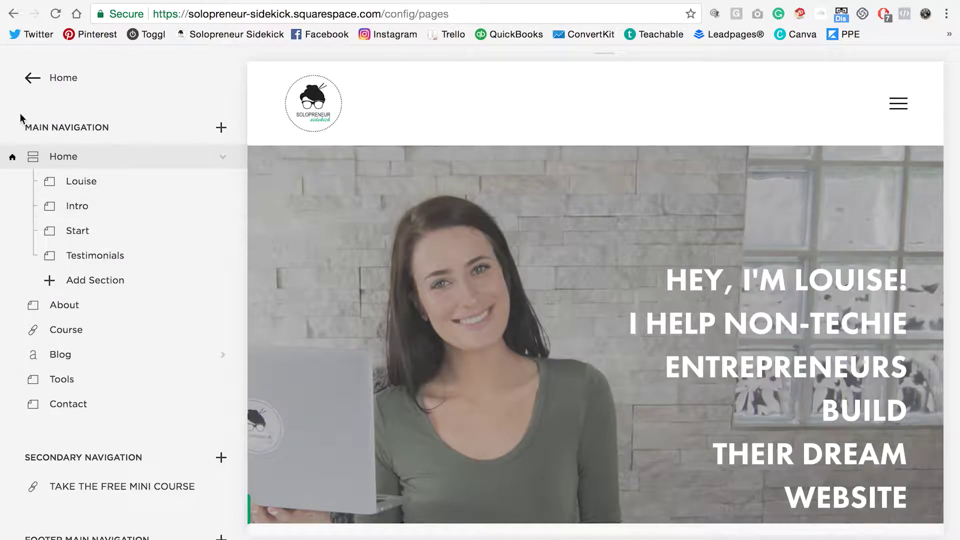
pyautogui.click(255, 70)
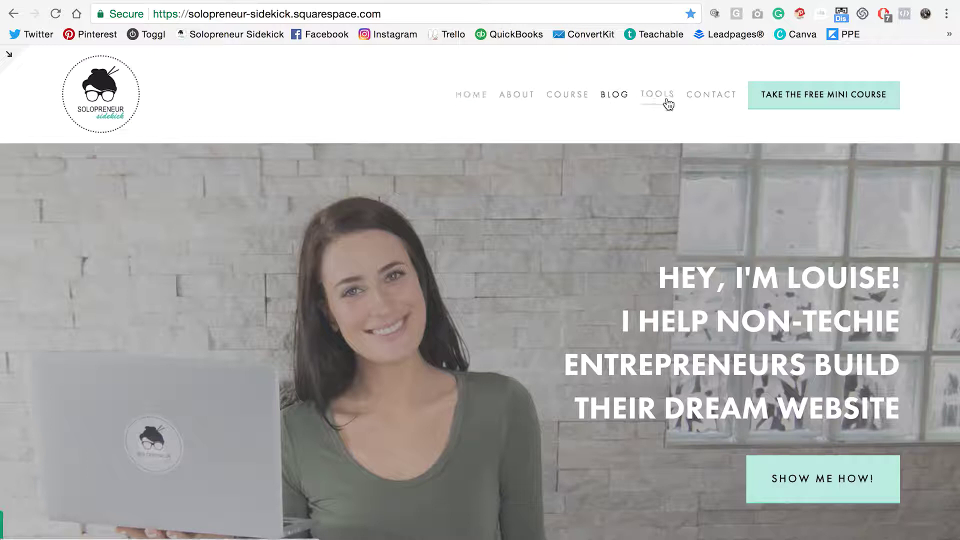
pyautogui.click(9, 56)
# Scroll the pages list to Not Linked and open The Latest page's settings.
pyautogui.scroll(-5, 170, 222)
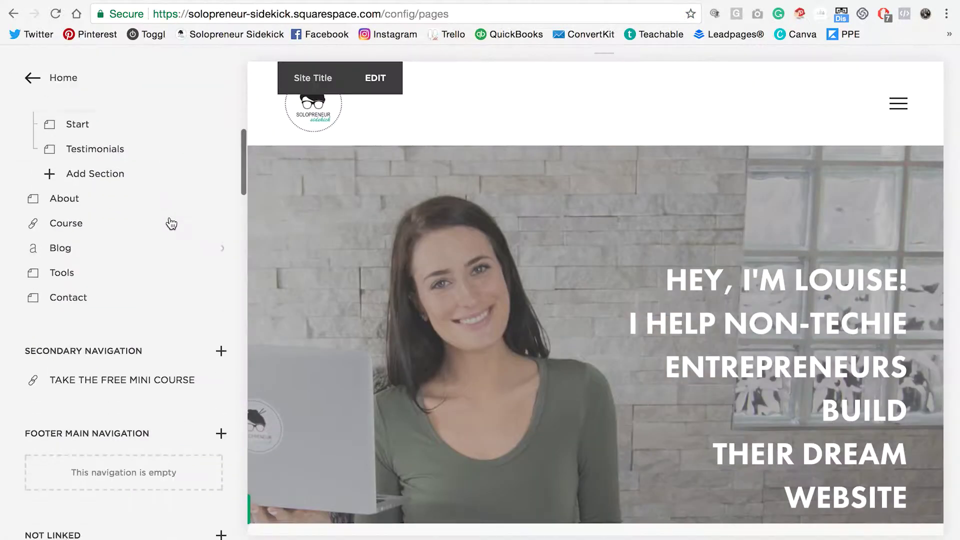
pyautogui.scroll(-3, 170, 222)
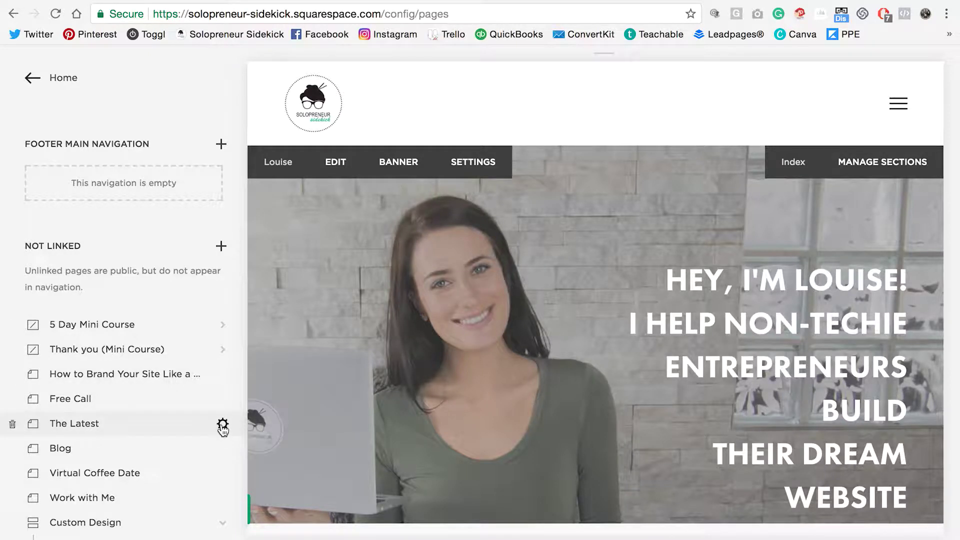
pyautogui.click(223, 425)
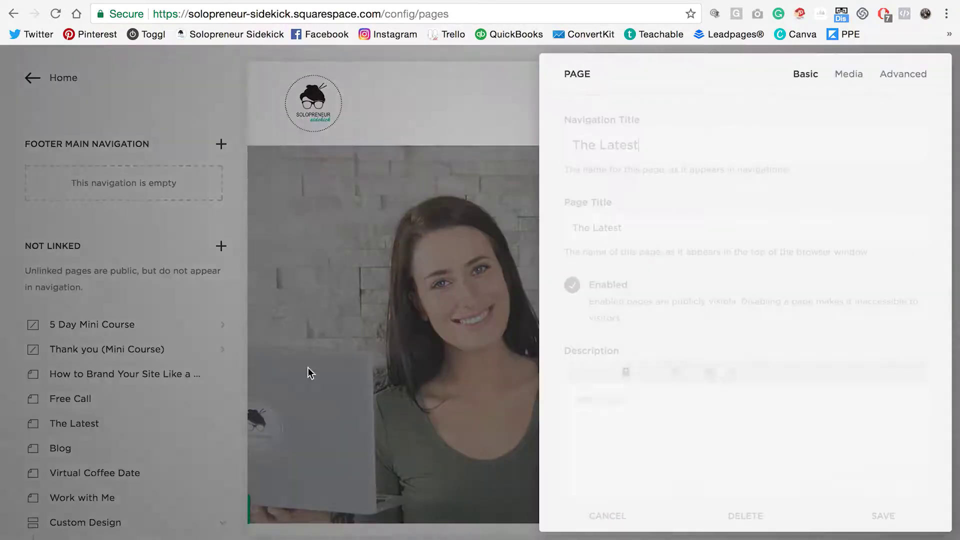
# Copy The Latest's slug into the live address, load solopreneursidekick.com/thelatest, and cancel its settings.
pyautogui.scroll(-5, 656, 220)
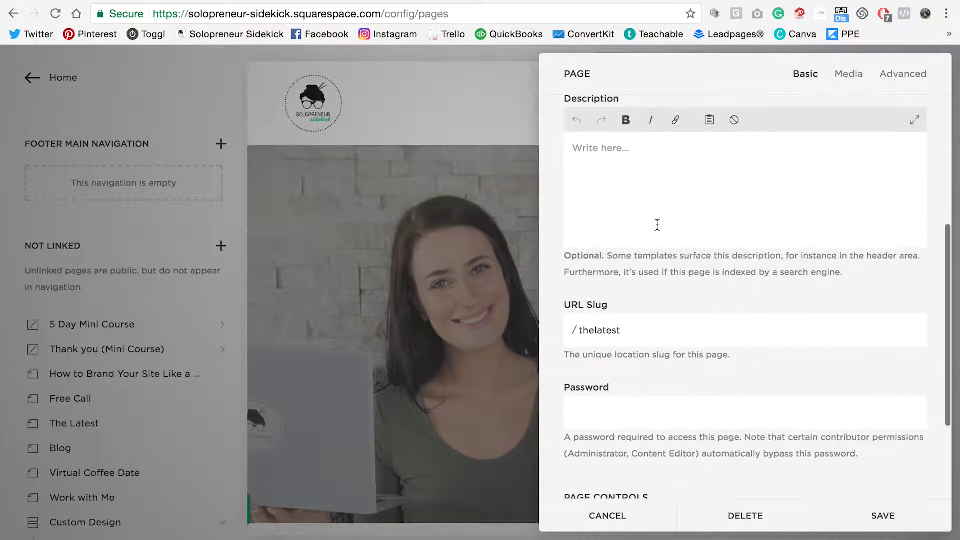
pyautogui.press('super+a')
pyautogui.press('super+c')
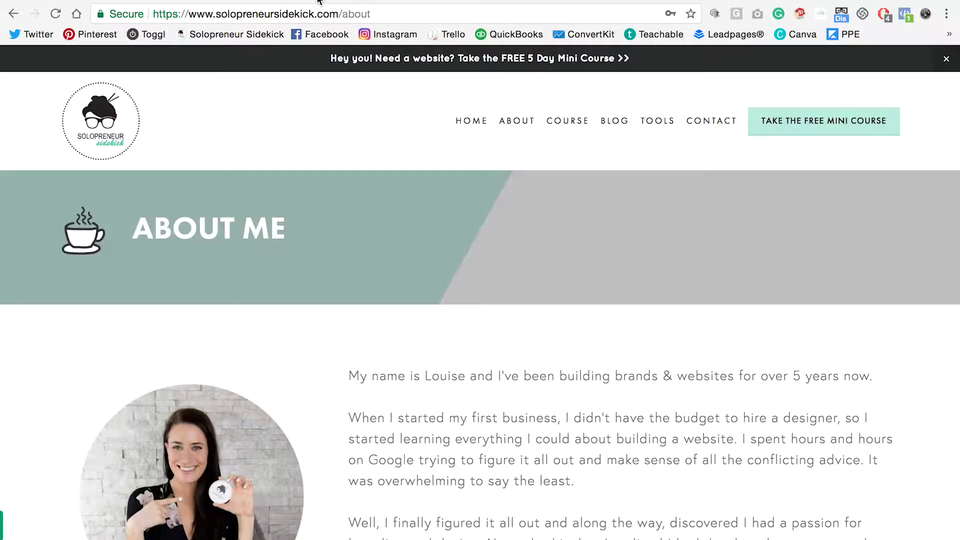
pyautogui.doubleClick(364, 15)
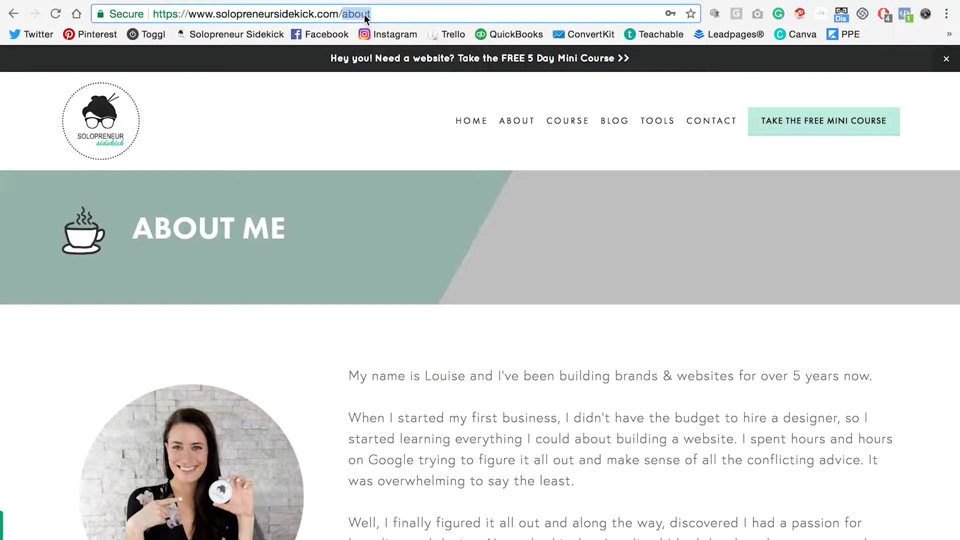
pyautogui.press('super+v')
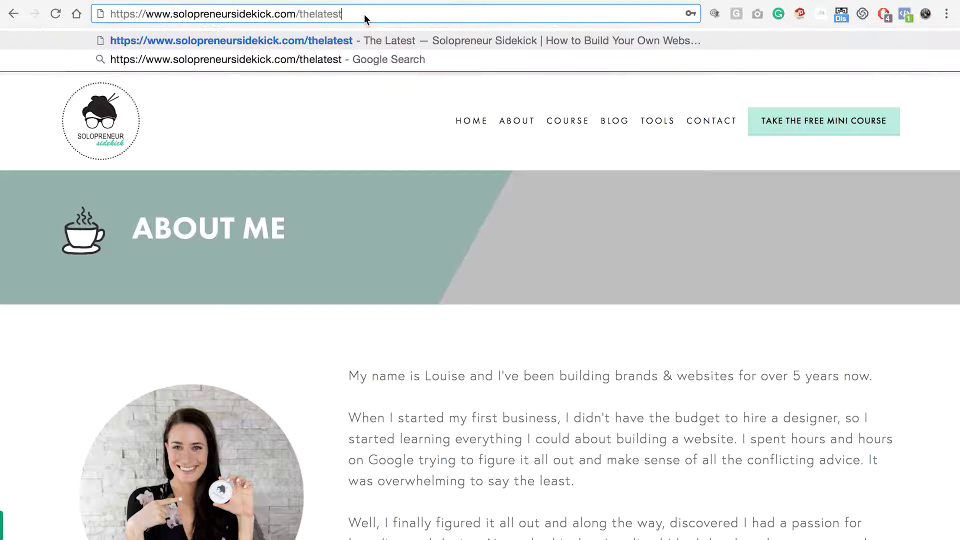
pyautogui.press('Return')
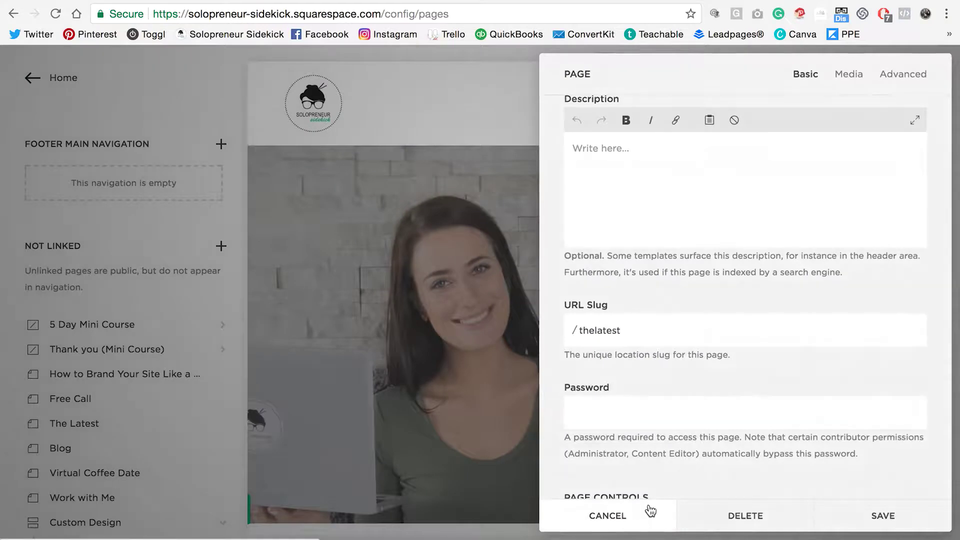
pyautogui.click(650, 510)
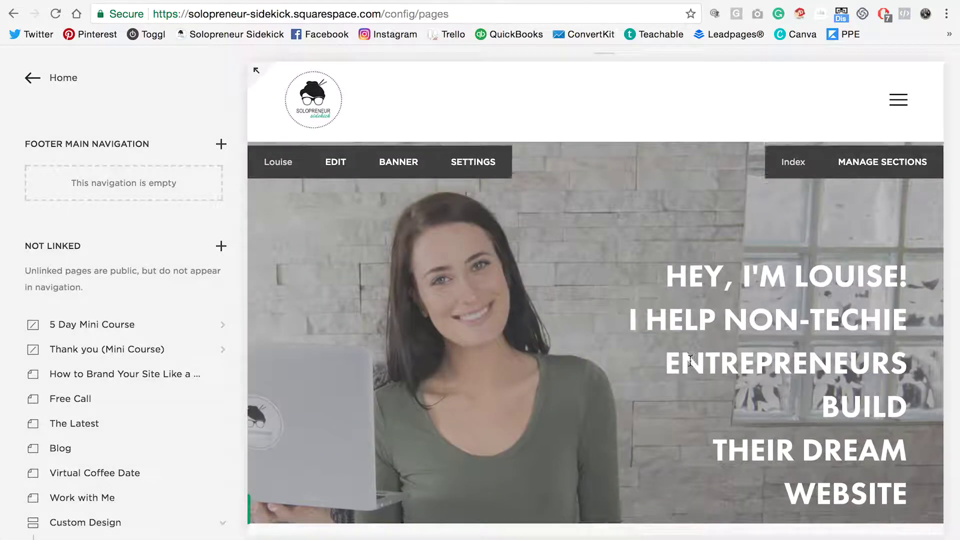
# Edit the Intro section and open the >> GET YOUR FREE STARTER GUIDE NOW button's settings.
pyautogui.scroll(-3, 690, 360)
pyautogui.scroll(-8, 690, 365)
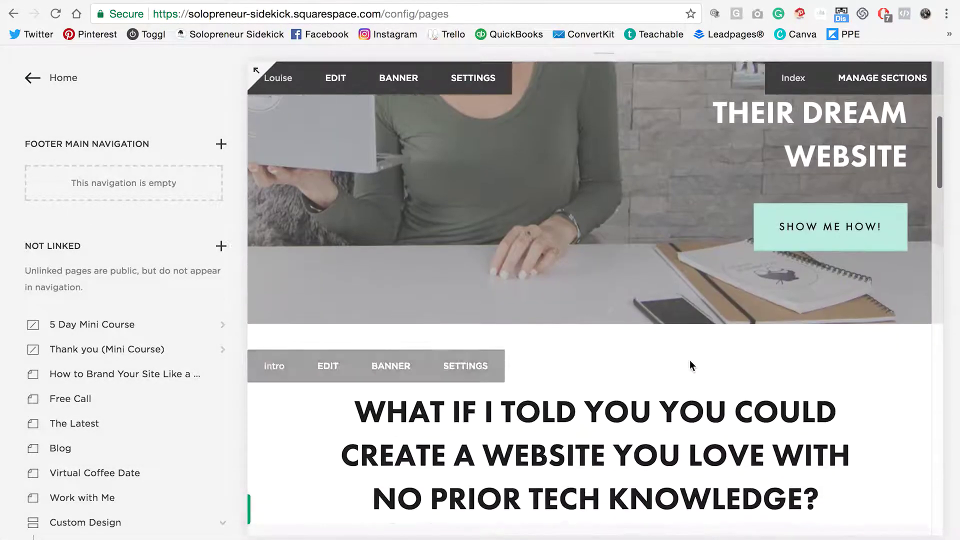
pyautogui.scroll(-4, 691, 365)
pyautogui.scroll(-5, 690, 365)
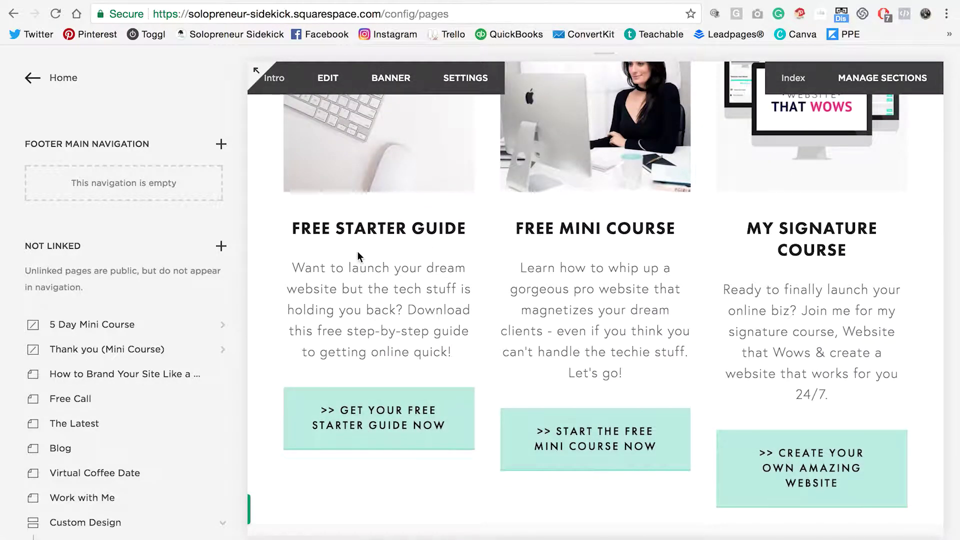
pyautogui.scroll(1, 357, 256)
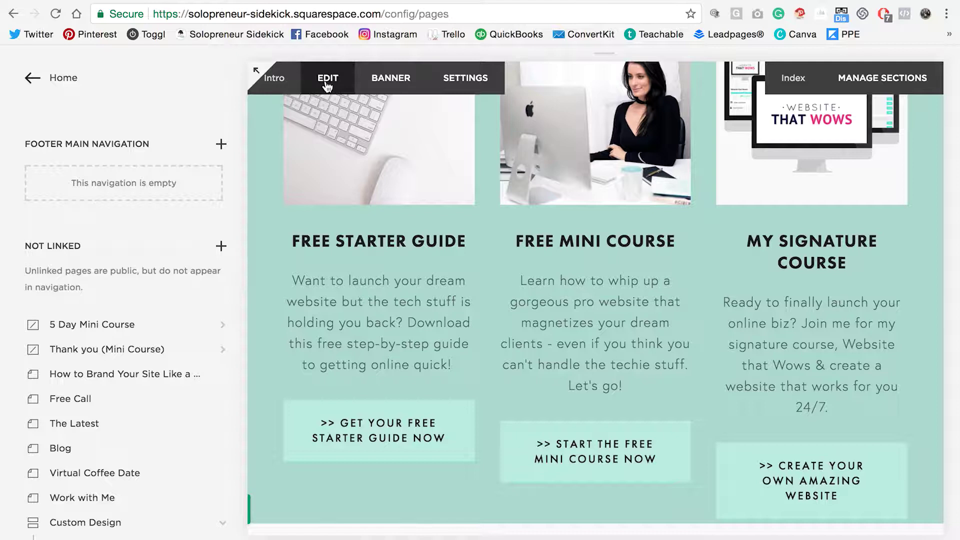
pyautogui.click(328, 86)
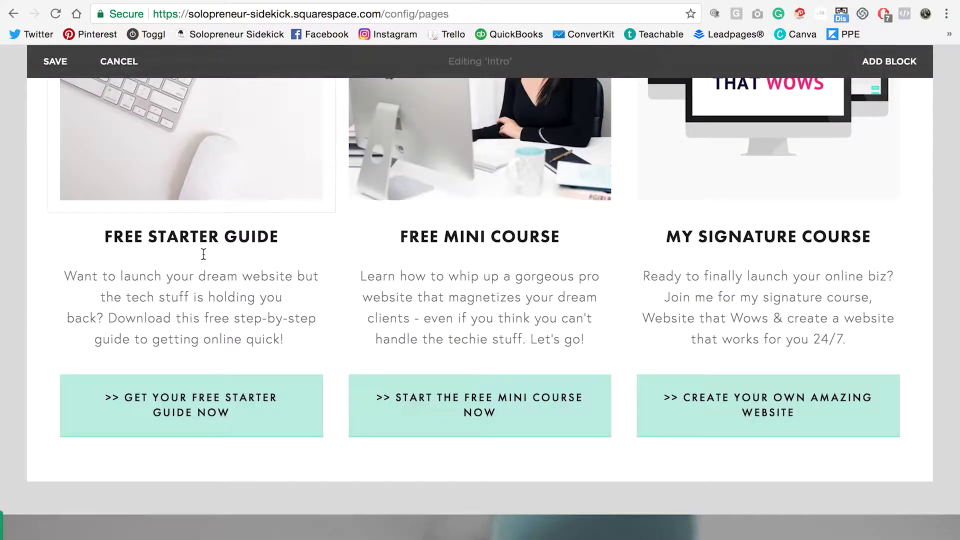
pyautogui.moveTo(200, 397)
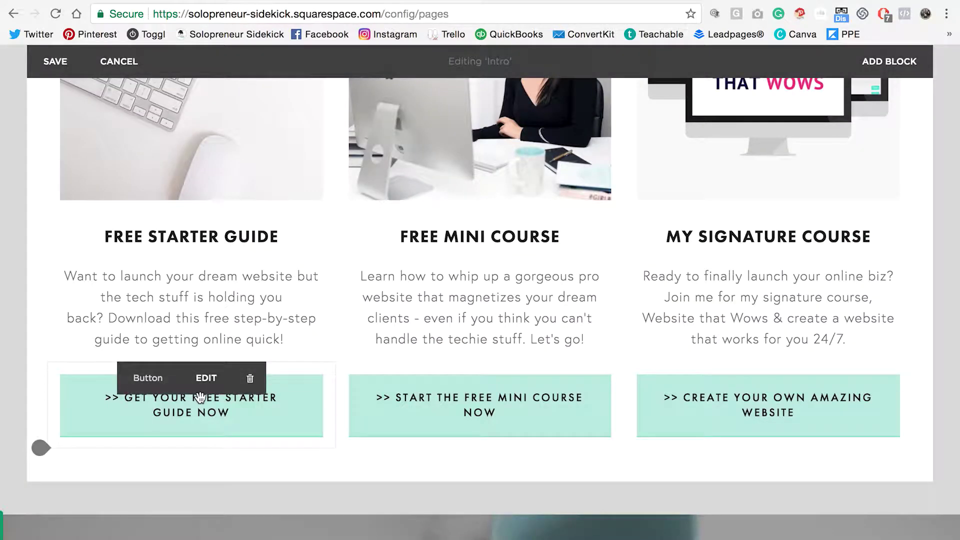
pyautogui.click(208, 383)
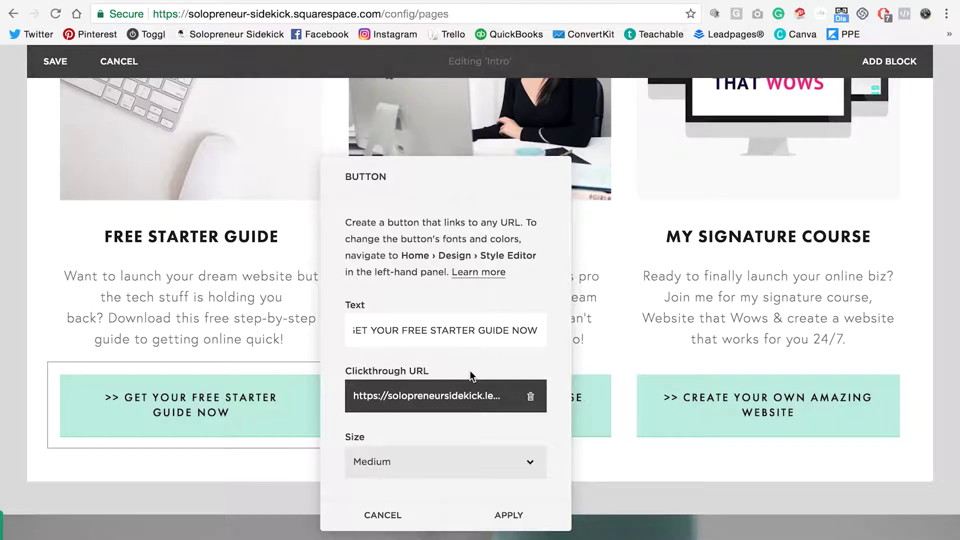
# Select the button's current external URL, then list the site's Content pages as targets.
pyautogui.click(453, 396)
pyautogui.scroll(-3, 514, 389)
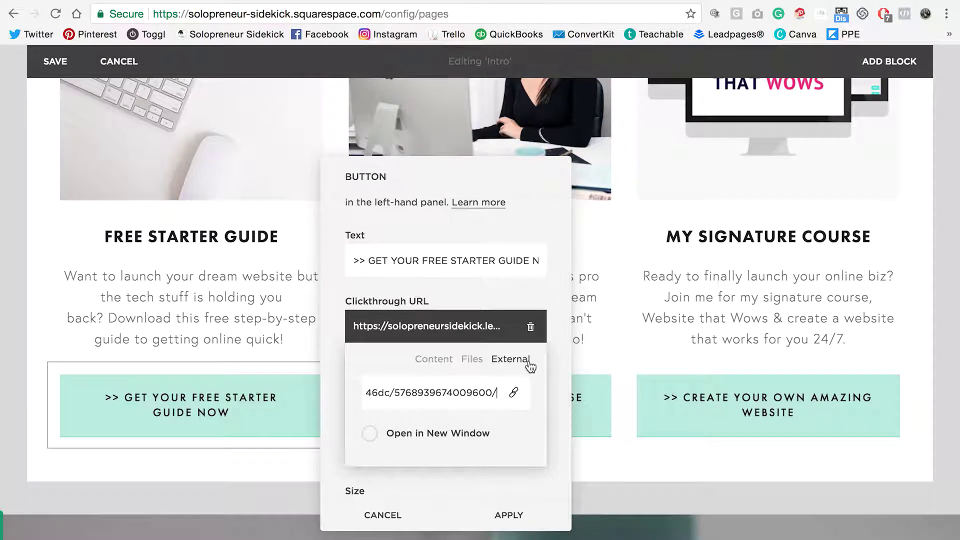
pyautogui.moveTo(498, 392); pyautogui.dragTo(325, 389)
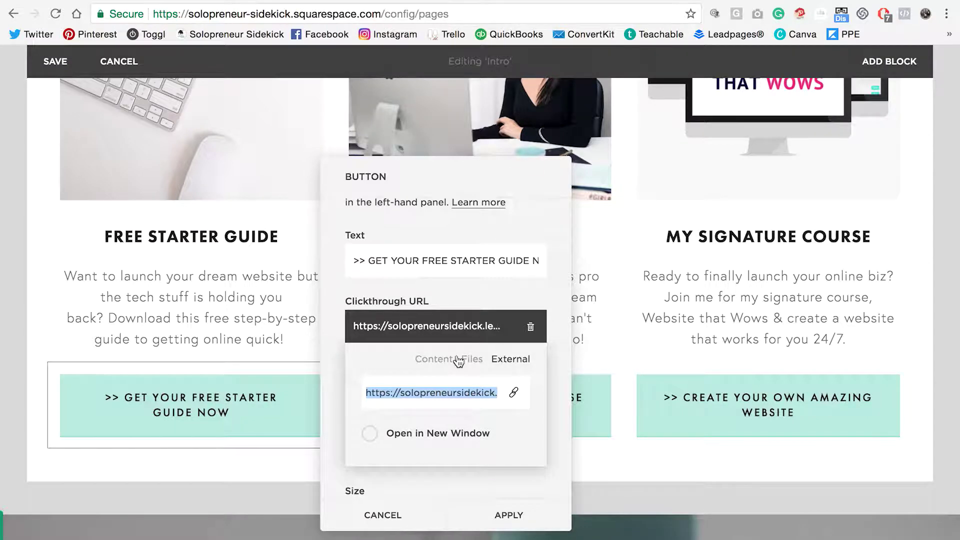
pyautogui.click(435, 363)
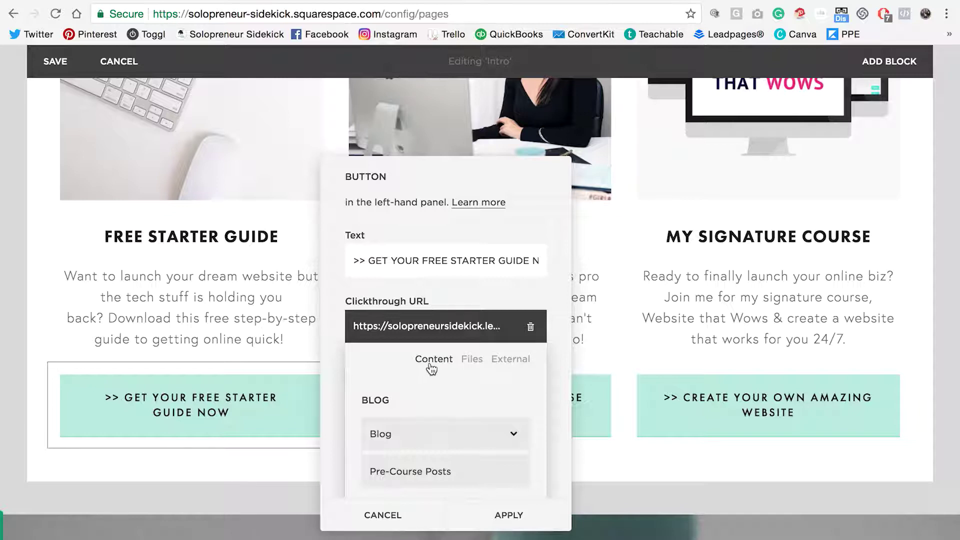
# Scroll through the Content pages list, then cancel the button editor leaving the link unchanged.
pyautogui.scroll(-1, 459, 377)
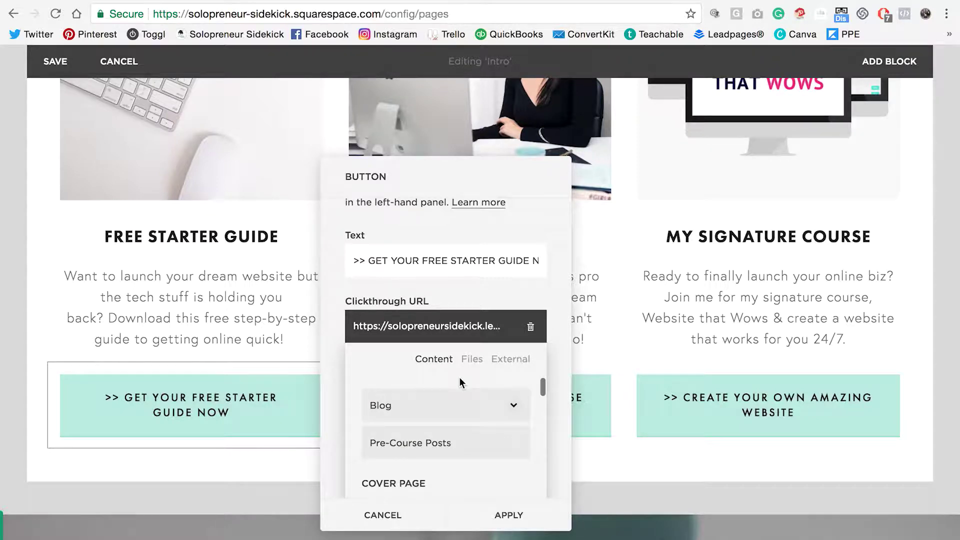
pyautogui.scroll(-4, 461, 407)
pyautogui.scroll(-3, 462, 411)
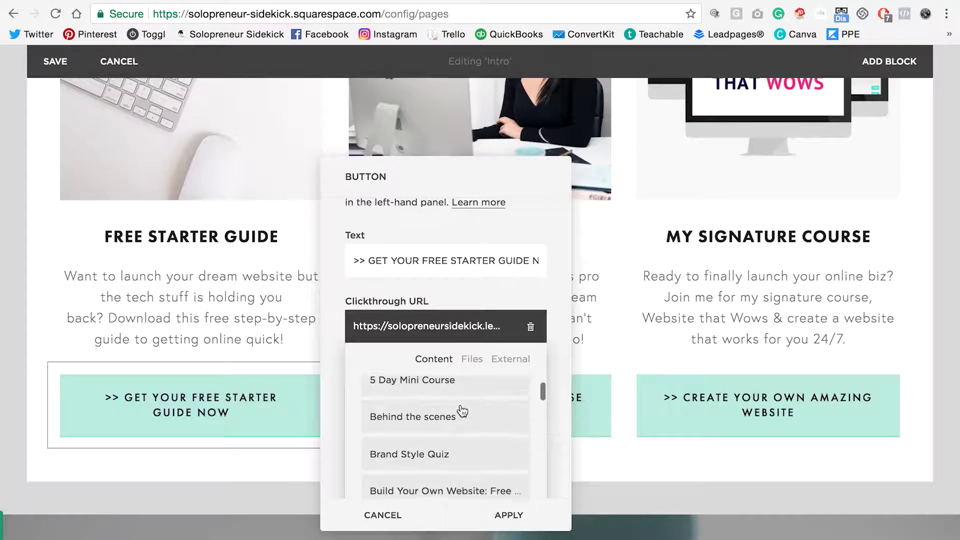
pyautogui.scroll(-2, 462, 411)
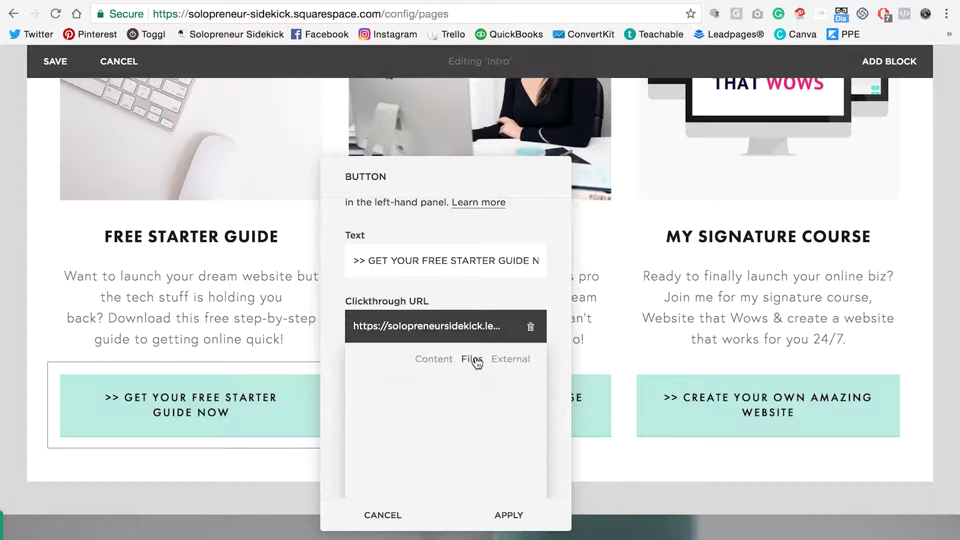
pyautogui.scroll(-2, 449, 364)
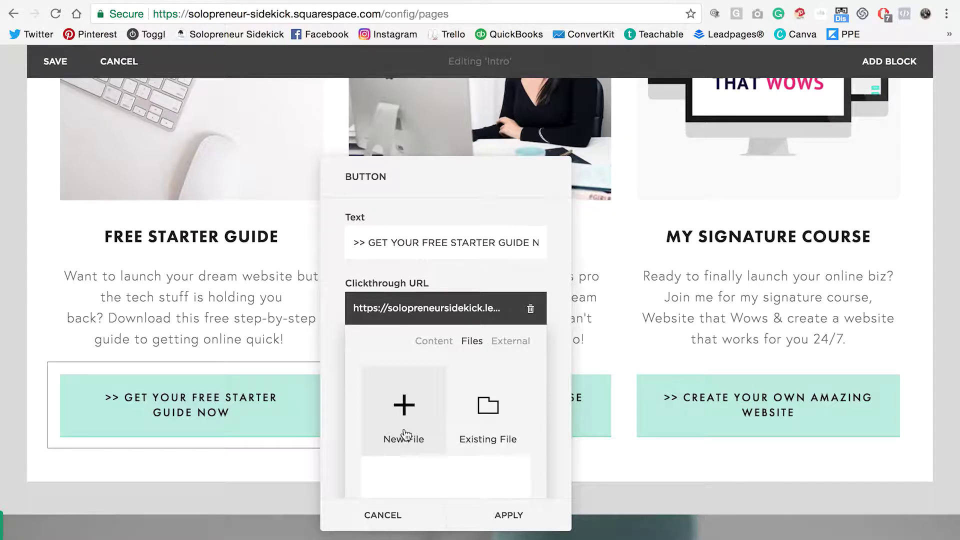
pyautogui.scroll(-3, 405, 434)
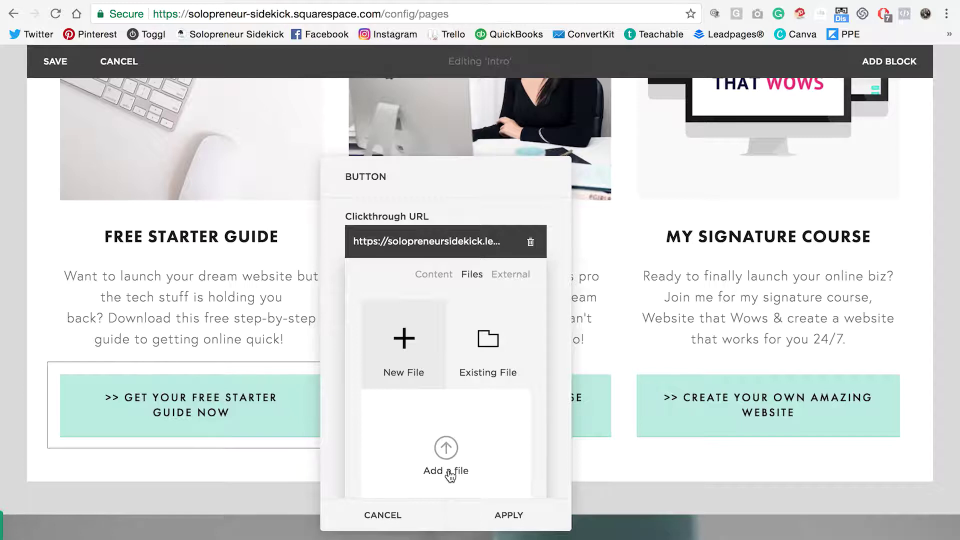
pyautogui.scroll(3, 450, 474)
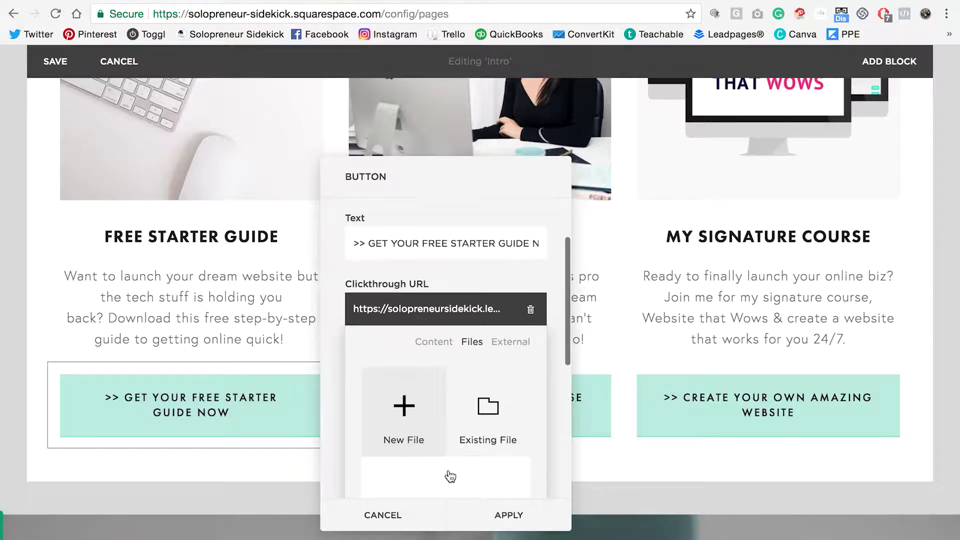
pyautogui.click(401, 516)
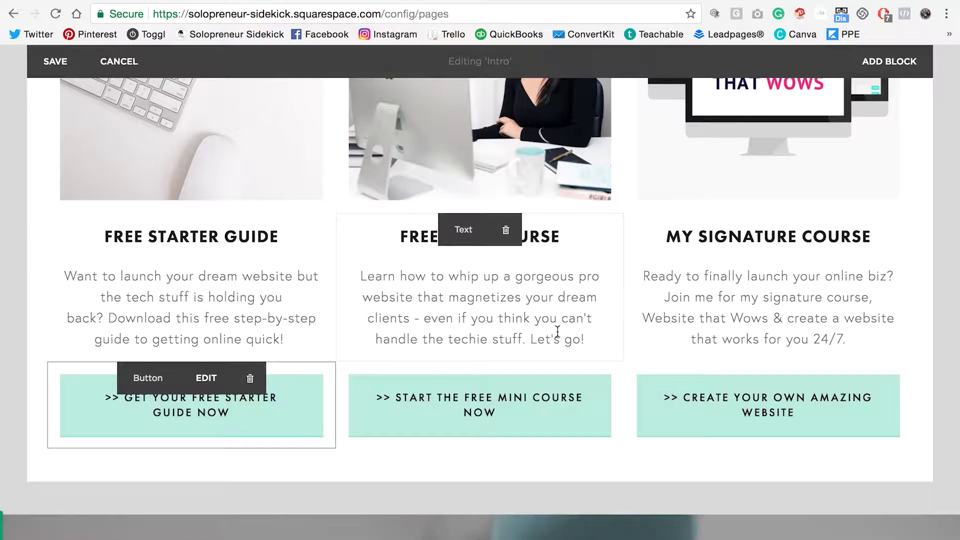
# View the starter guide image's Design clickthrough URL, then cancel its settings unchanged.
pyautogui.moveTo(332, 406)
pyautogui.scroll(1, 331, 410)
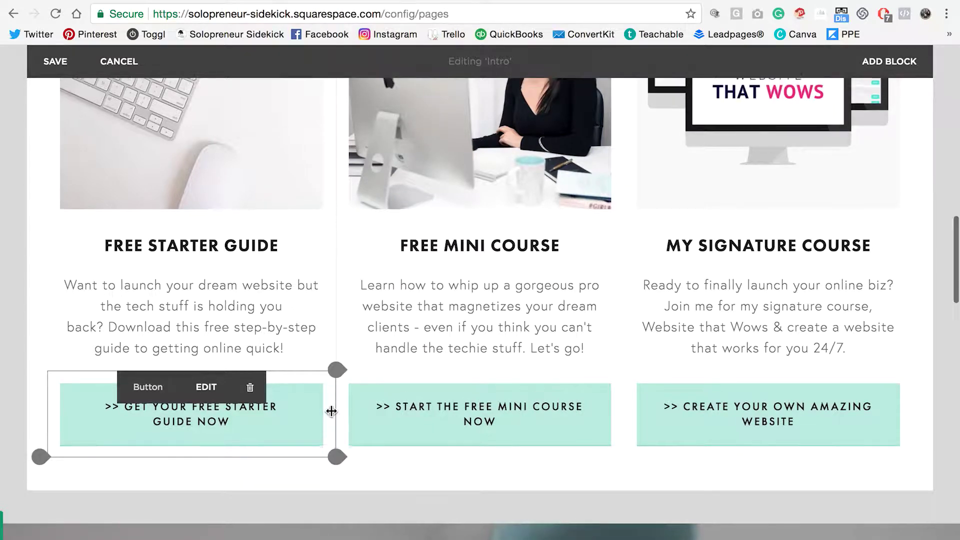
pyautogui.scroll(5, 331, 411)
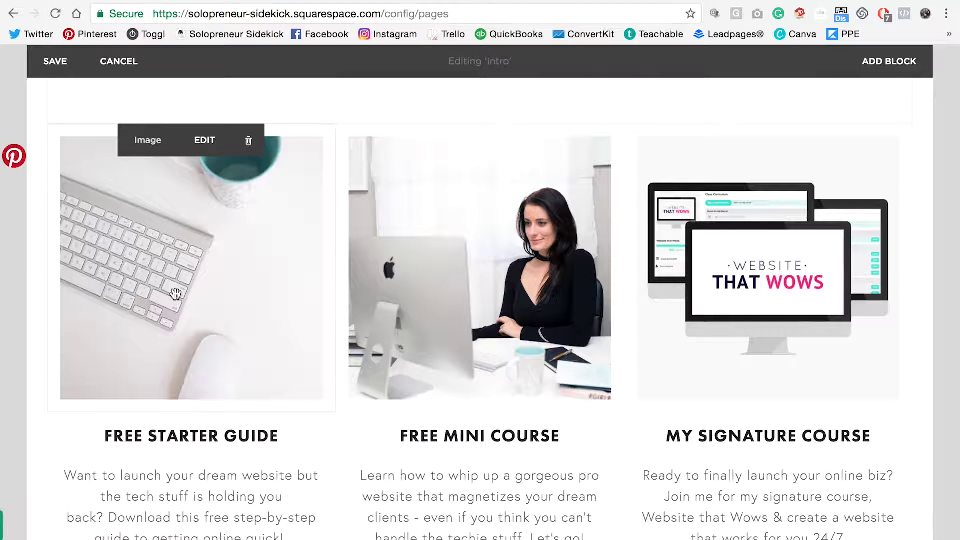
pyautogui.click(200, 150)
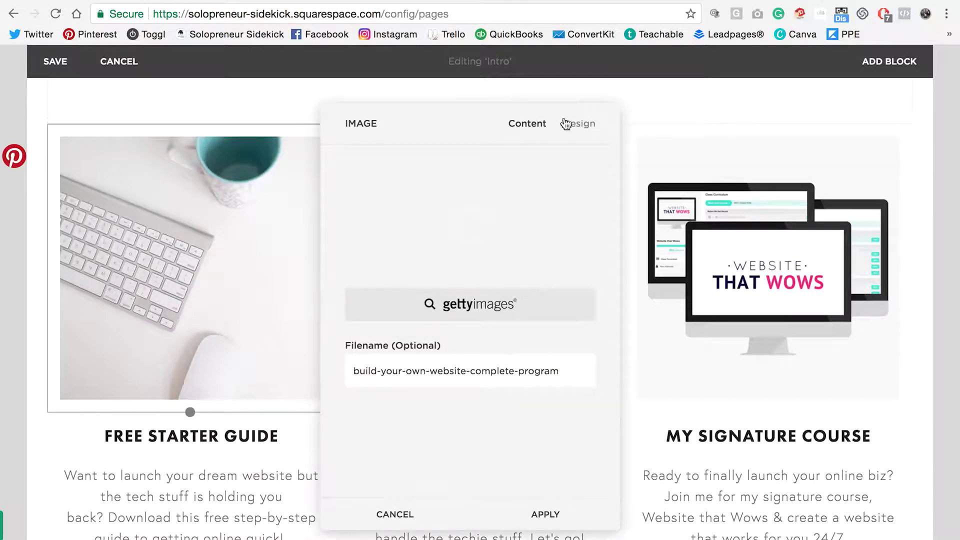
pyautogui.click(592, 124)
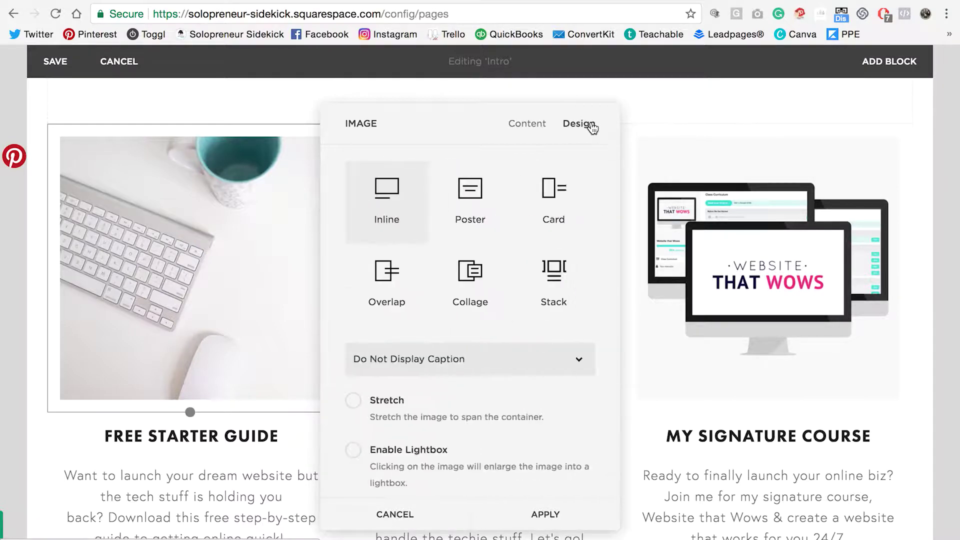
pyautogui.scroll(-3, 596, 294)
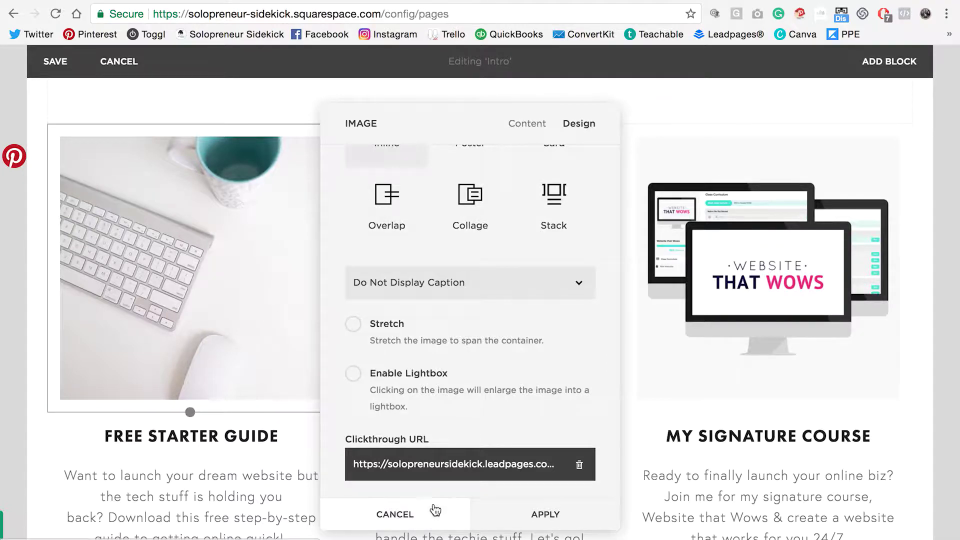
pyautogui.click(433, 506)
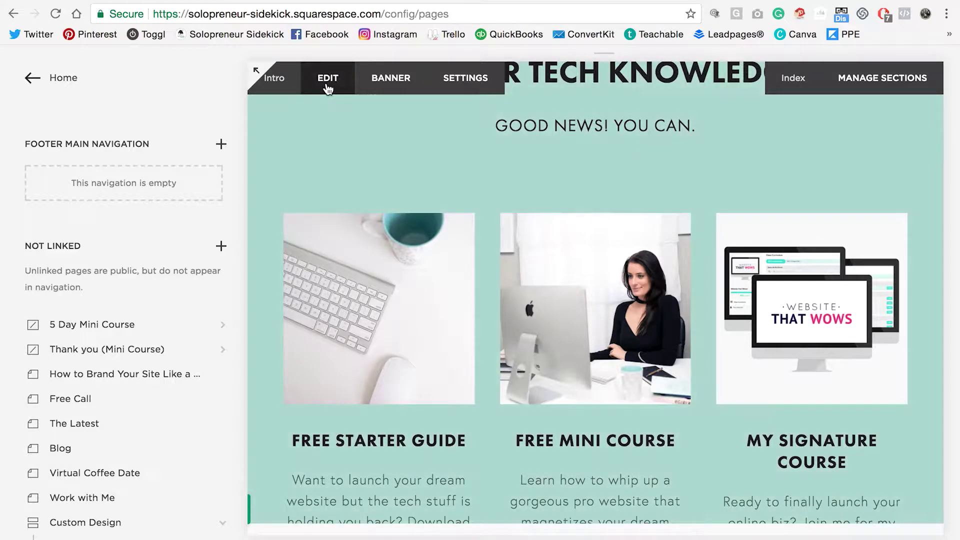
# Re-enter Intro editing and select 'launch your dream website' in the starter guide text to link.
pyautogui.click(328, 85)
pyautogui.scroll(-3, 265, 189)
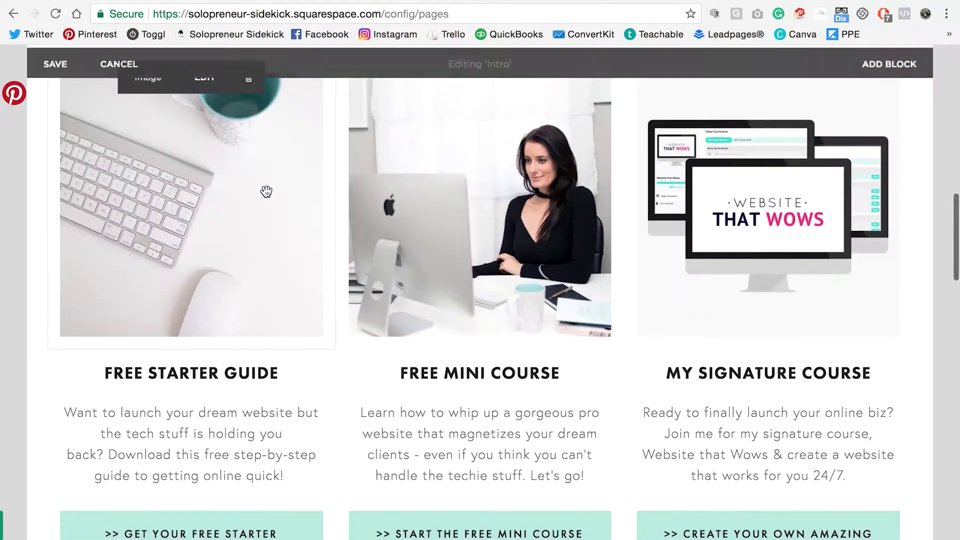
pyautogui.scroll(-1, 265, 191)
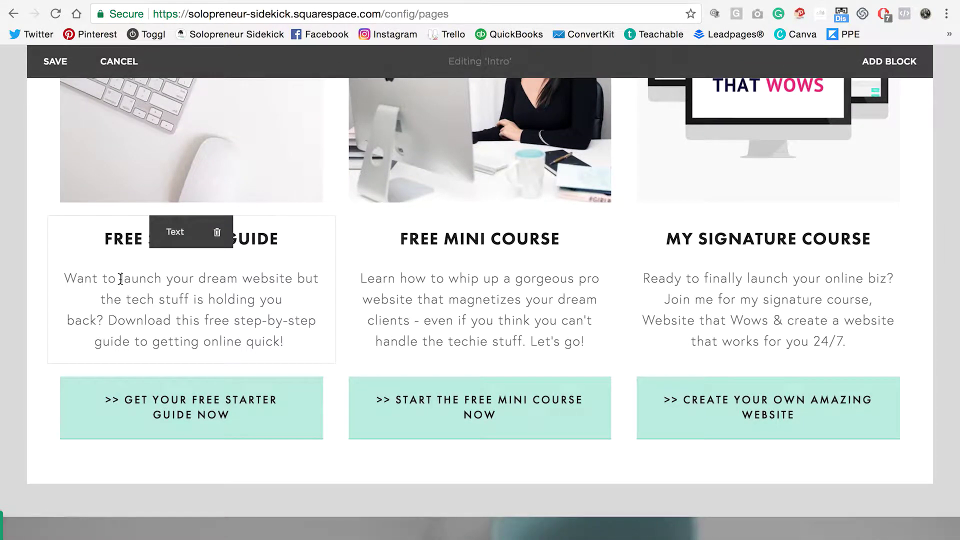
pyautogui.moveTo(120, 279); pyautogui.dragTo(294, 278)
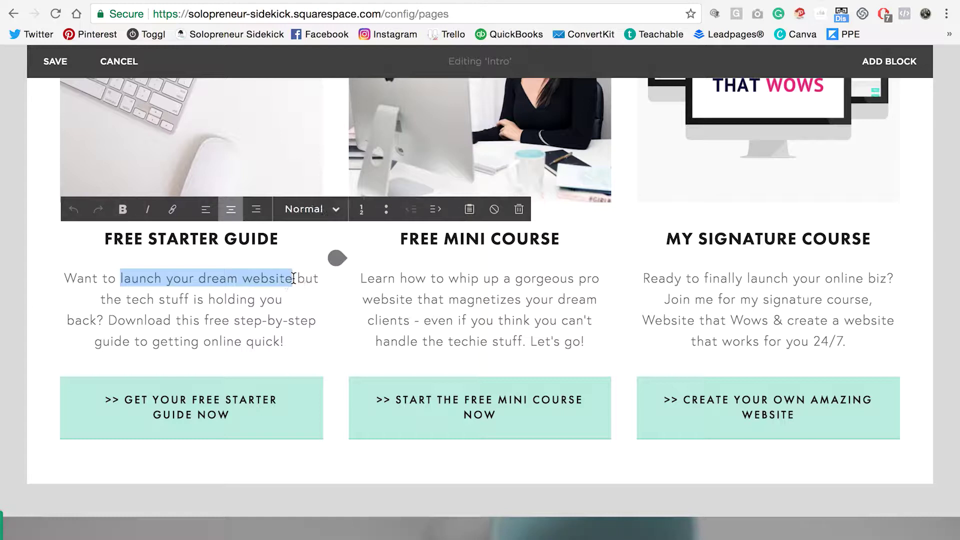
pyautogui.click(173, 211)
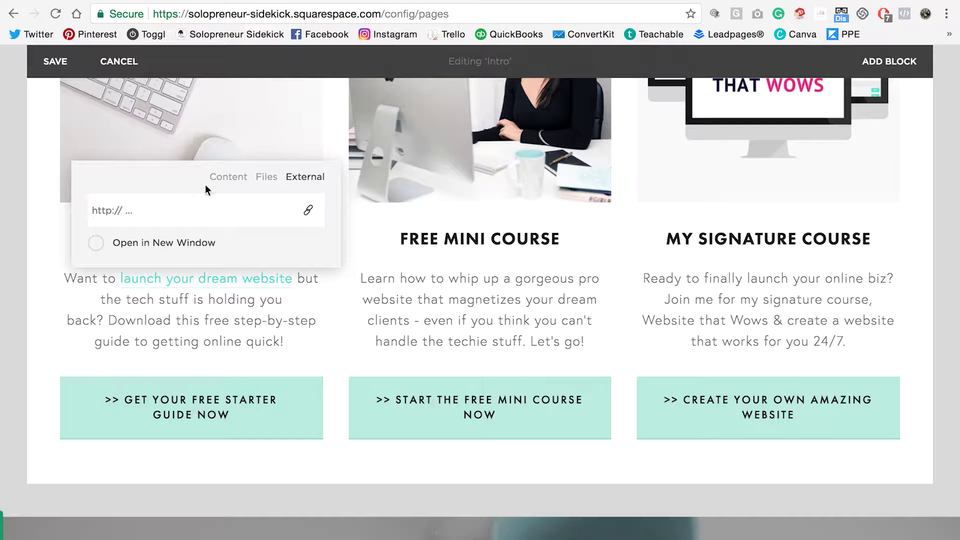
# Browse the Content, Files and External link options, then close them without linking.
pyautogui.click(222, 180)
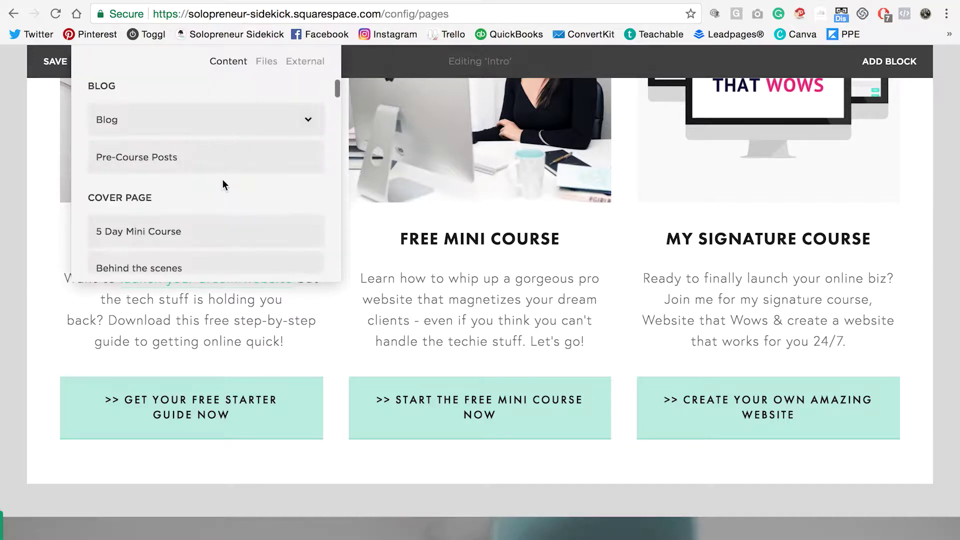
pyautogui.scroll(-3, 222, 179)
pyautogui.click(269, 62)
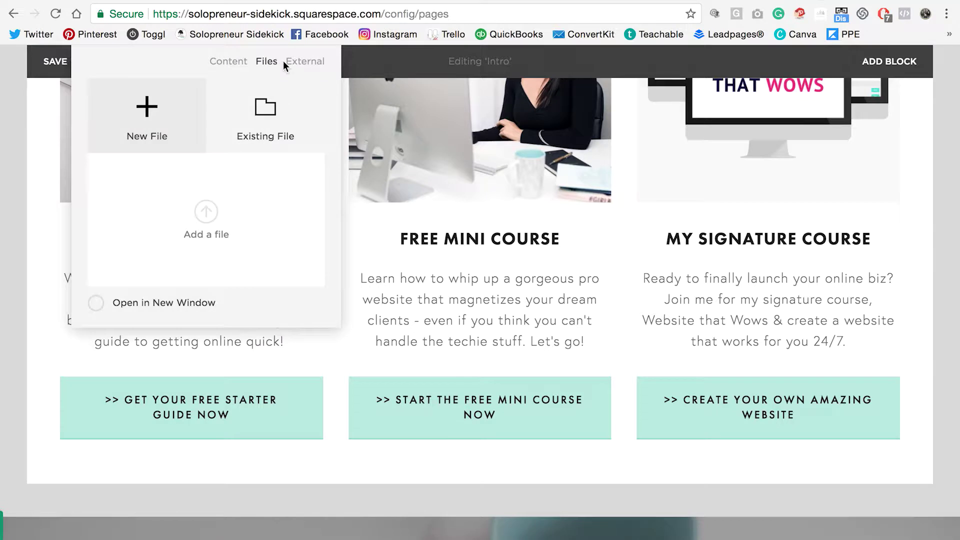
pyautogui.click(304, 62)
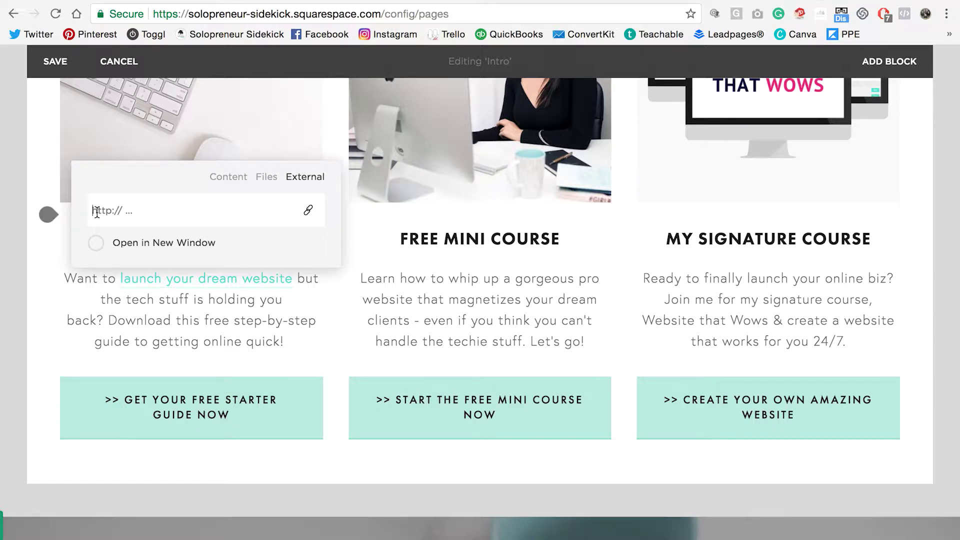
pyautogui.click(278, 336)
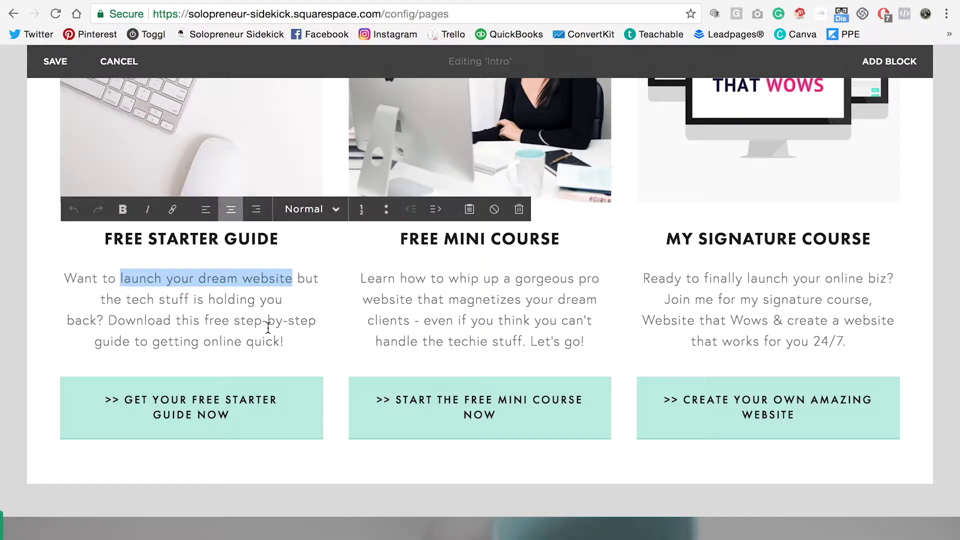
# Link 'launch your dream website' to the 5 Day Mini Course page.
pyautogui.click(171, 209)
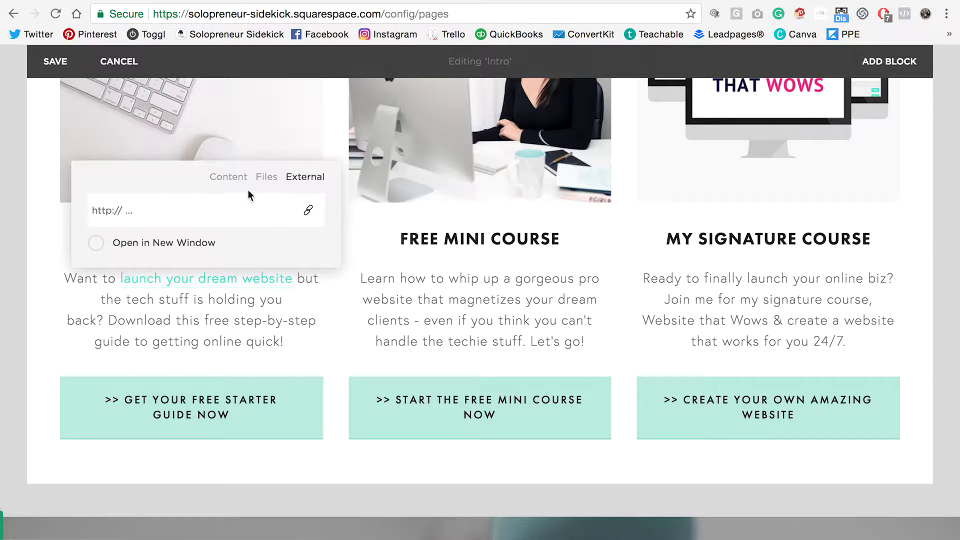
pyautogui.click(228, 176)
pyautogui.click(183, 232)
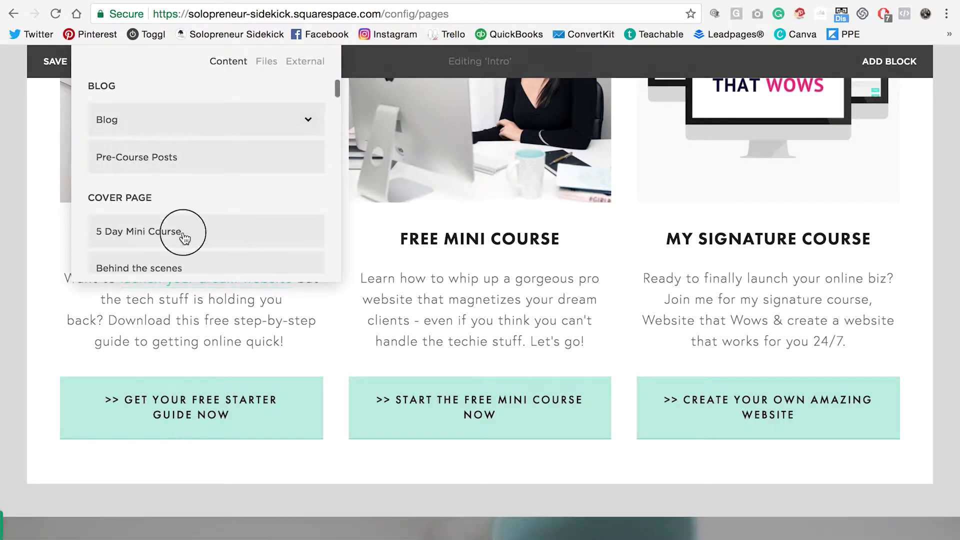